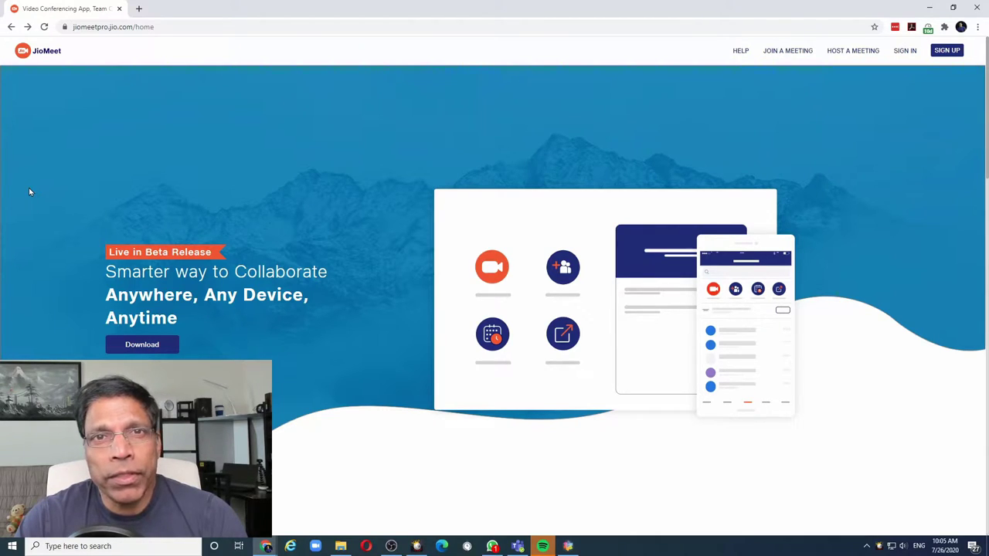
Step: Sign in to JioMeet with the account e-mail and password
left_click(956, 53)
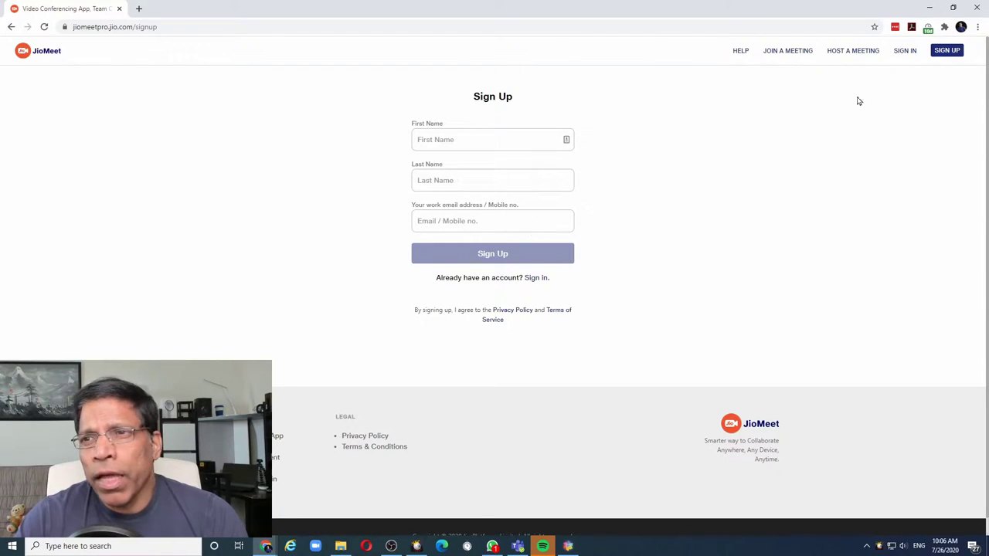
left_click(905, 51)
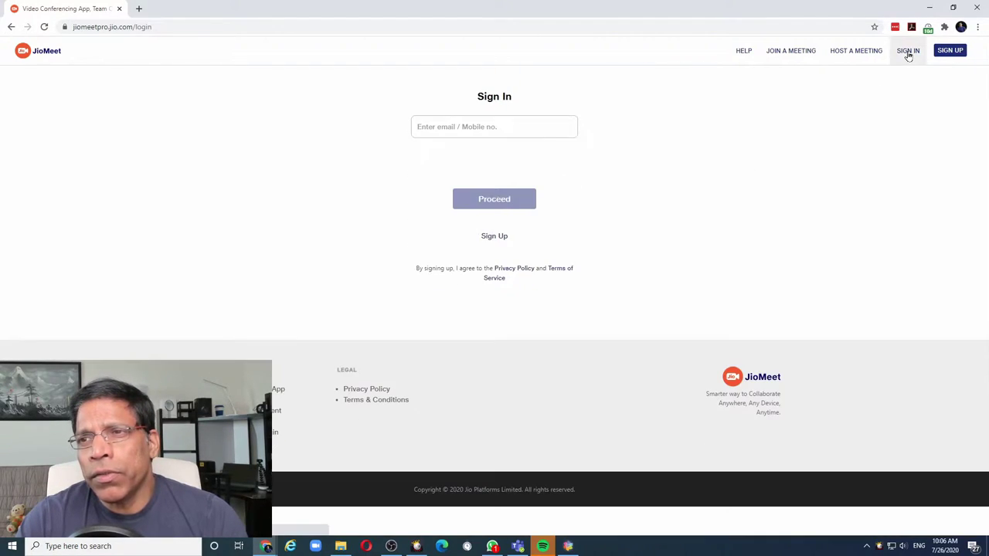
left_click(466, 127)
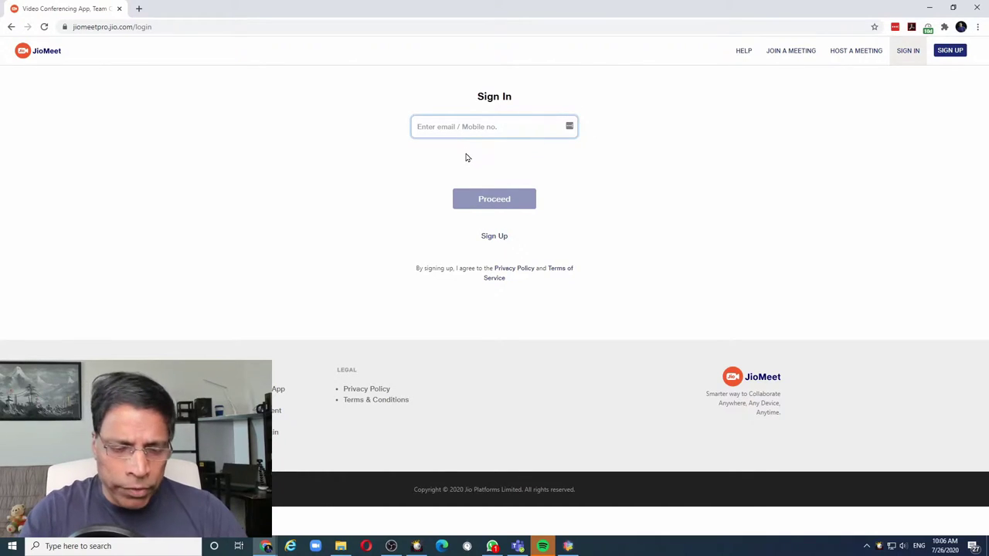
key("Return")
left_click(445, 186)
type("•••••••••")
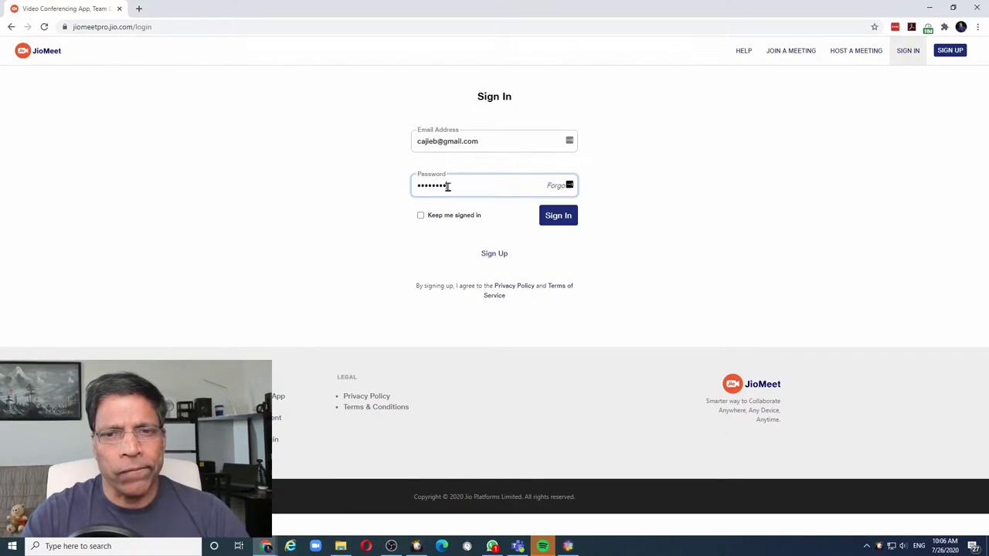
key("Return")
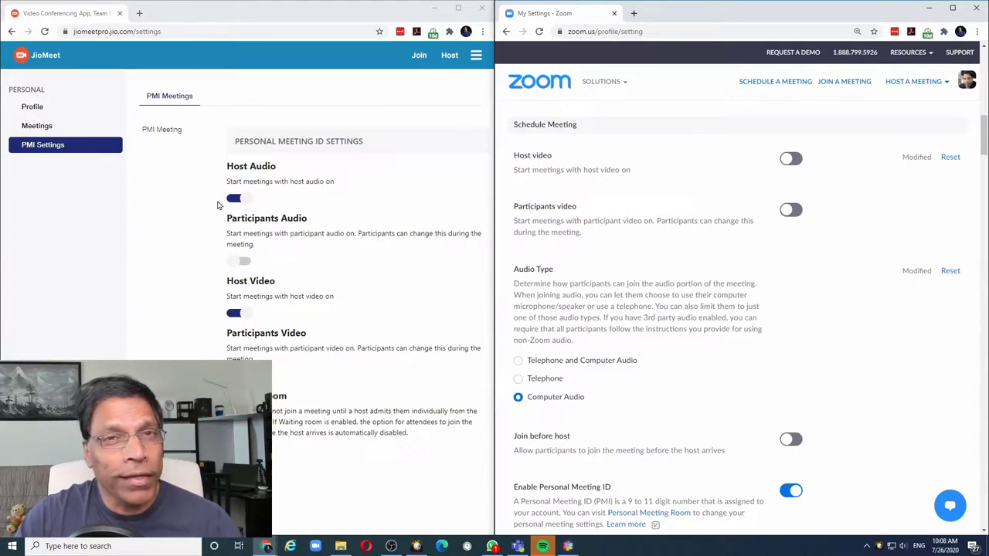
Step: Scroll through Zoom's meeting settings for comparison, then maximize JioMeet's PMI Settings window
left_click(168, 209)
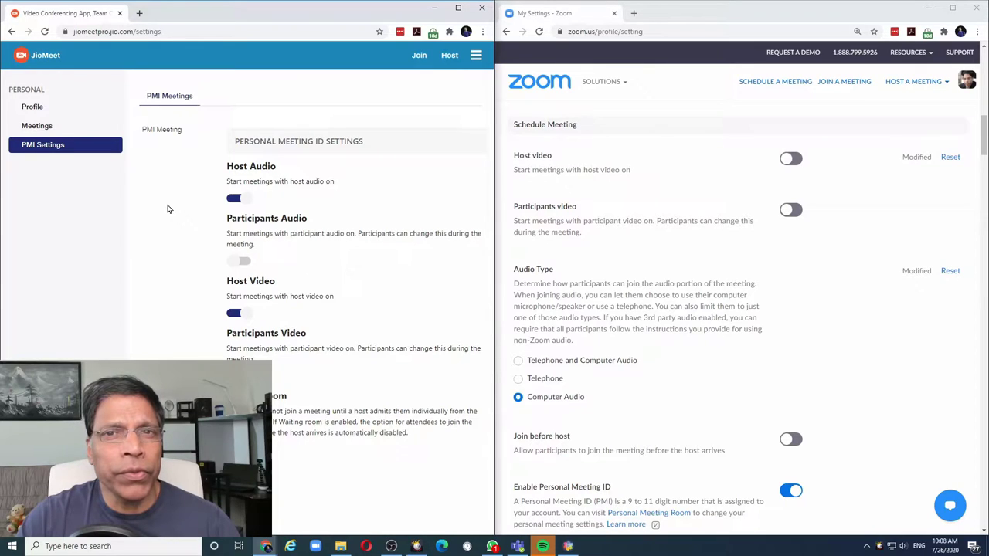
scroll(585, 201, "down", 15)
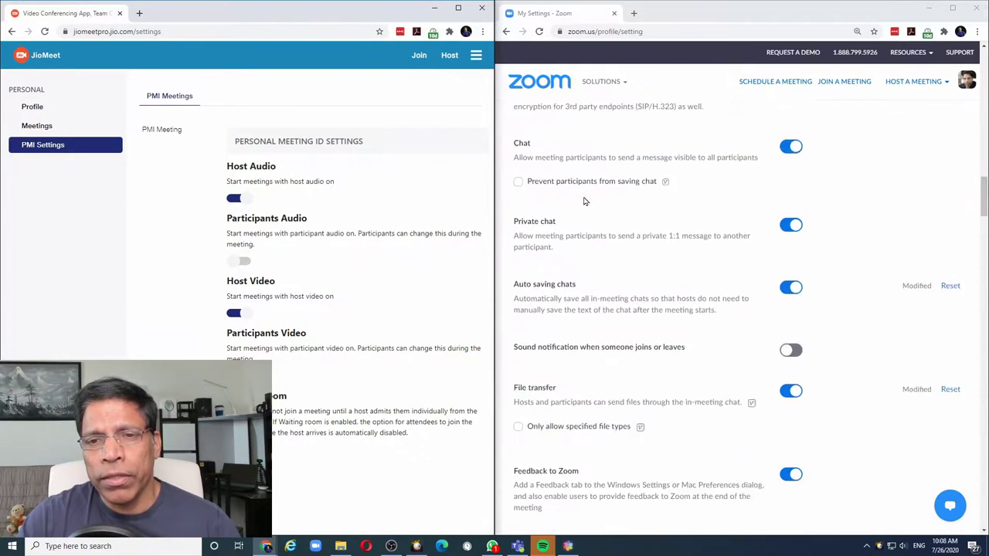
scroll(585, 201, "down", 15)
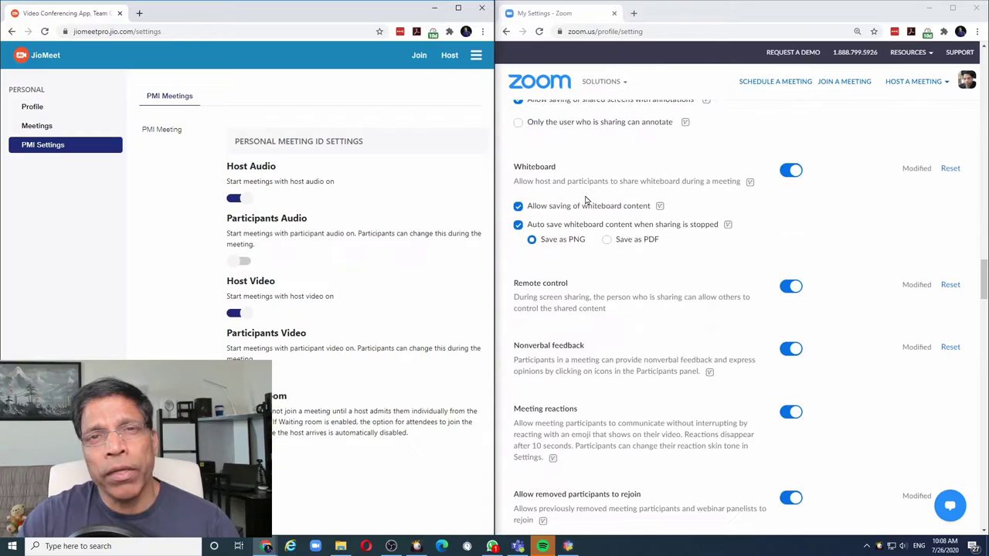
scroll(585, 201, "down", 3)
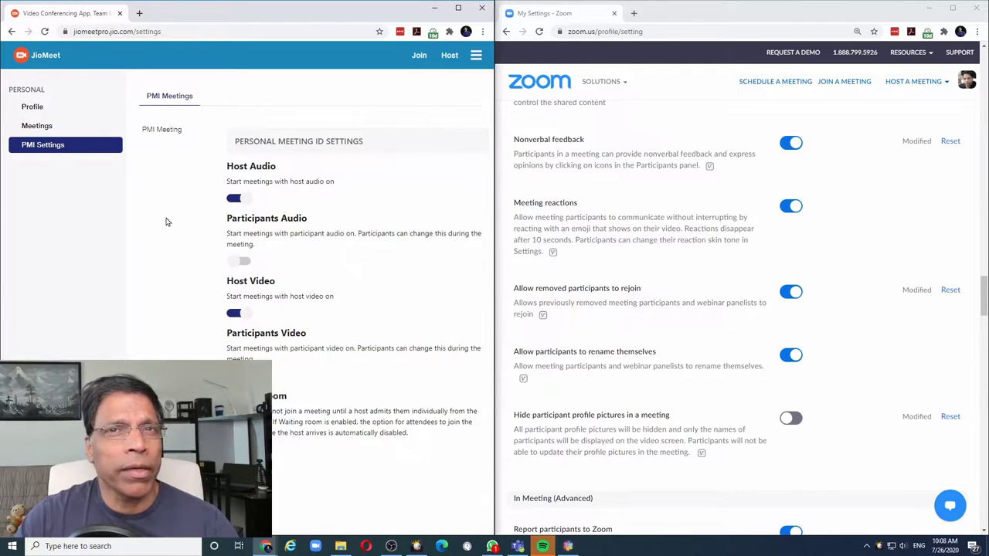
key("super+Up")
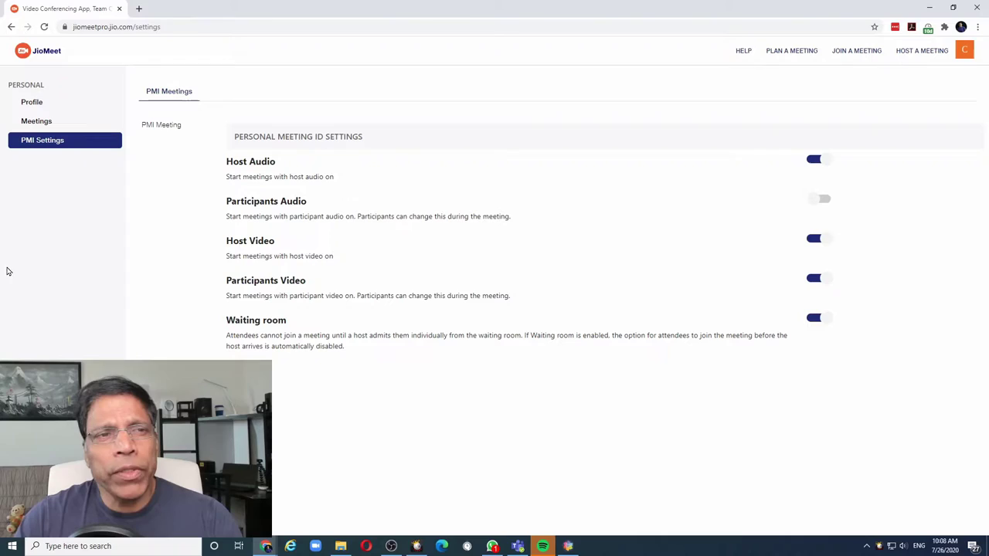
Step: Plan 'Toastmaster Meeting #5' for today at 11:00 with the waiting room enabled and save it
left_click(28, 123)
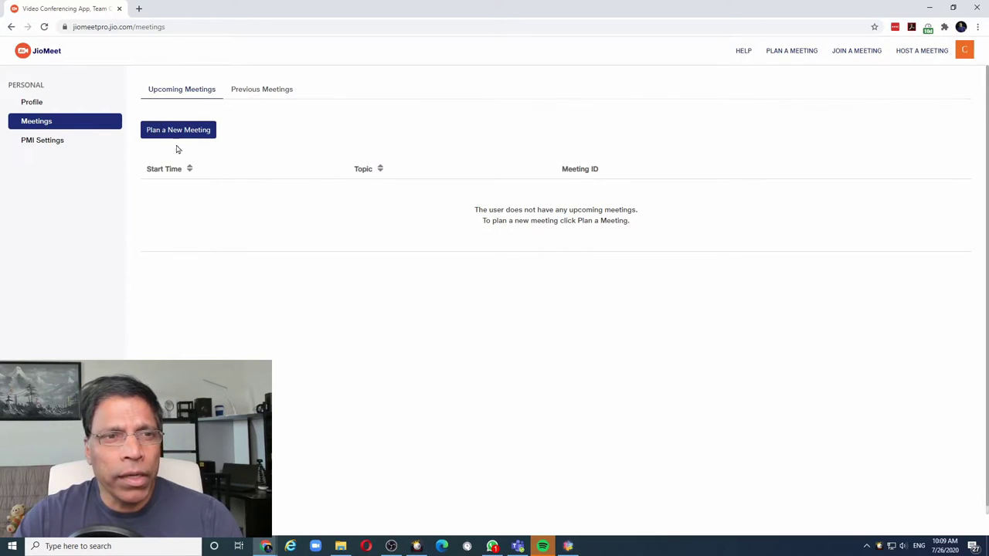
left_click(183, 131)
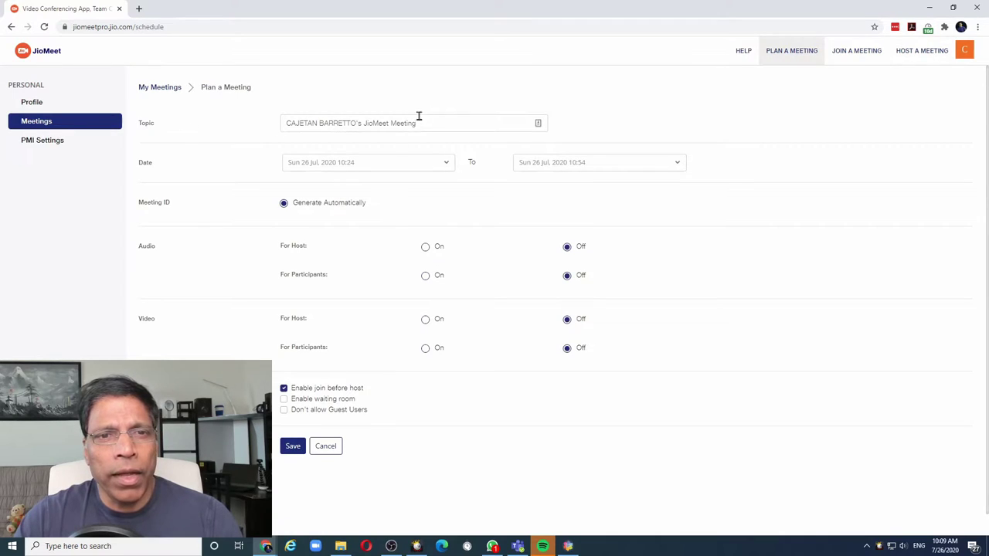
left_click_drag(463, 121, 230, 127)
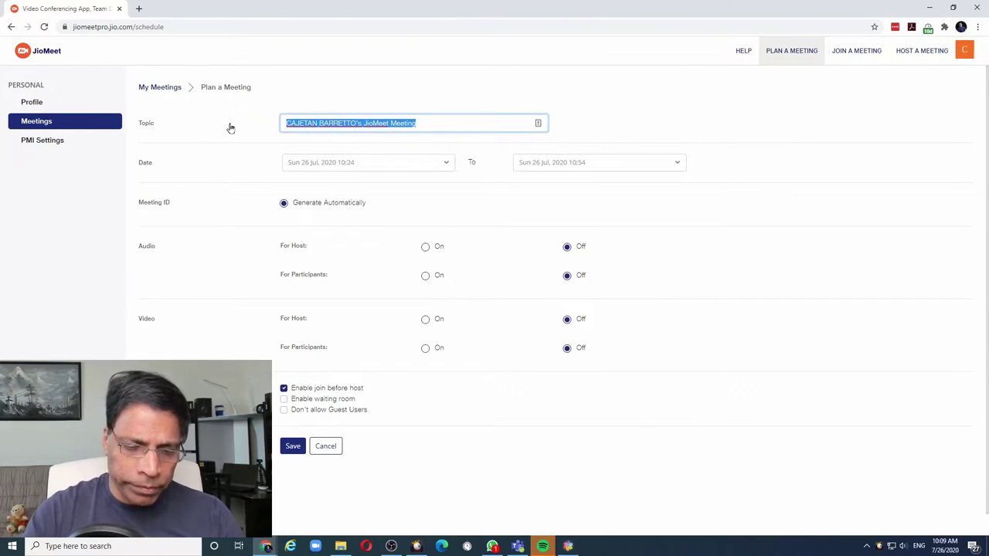
type("Toastmaster Meeting #5")
left_click(446, 162)
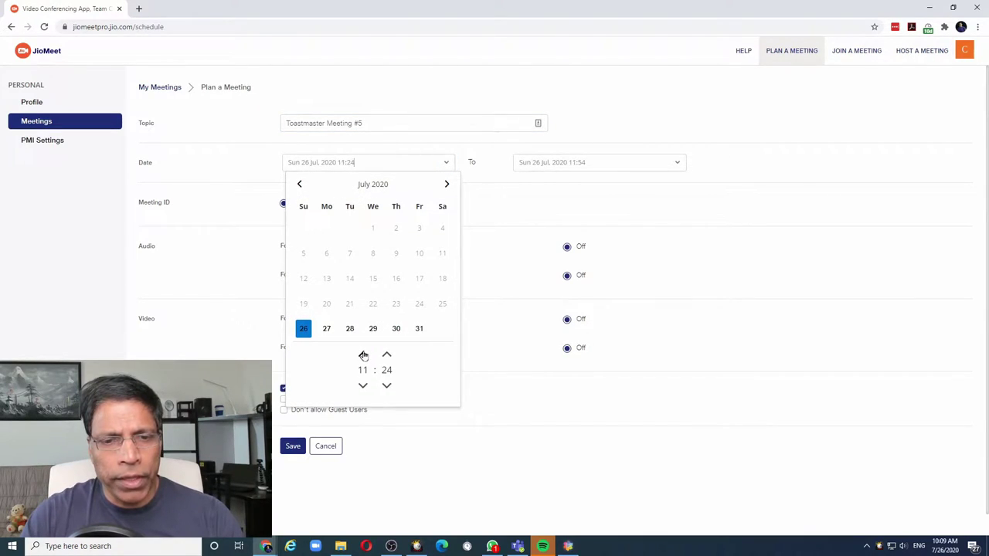
left_click(386, 386)
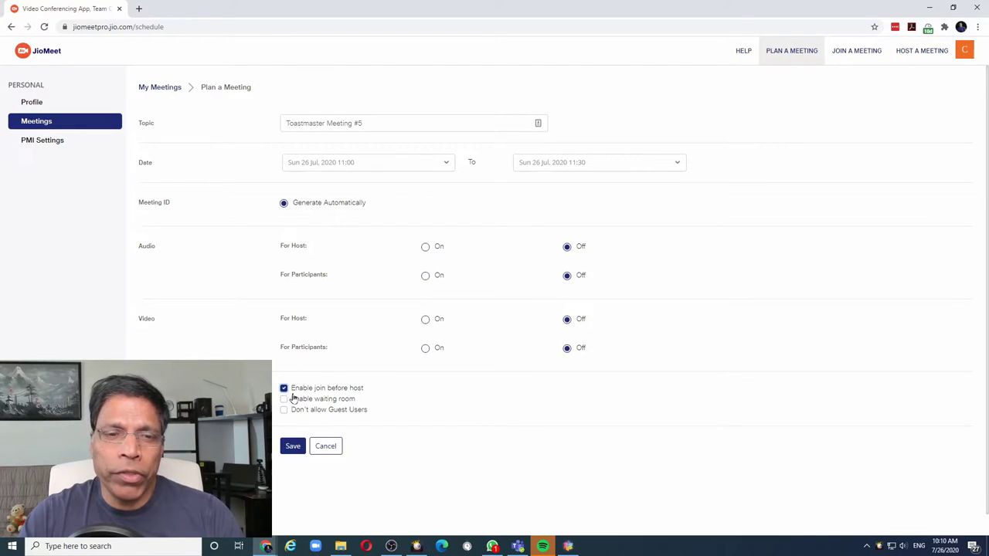
left_click(283, 400)
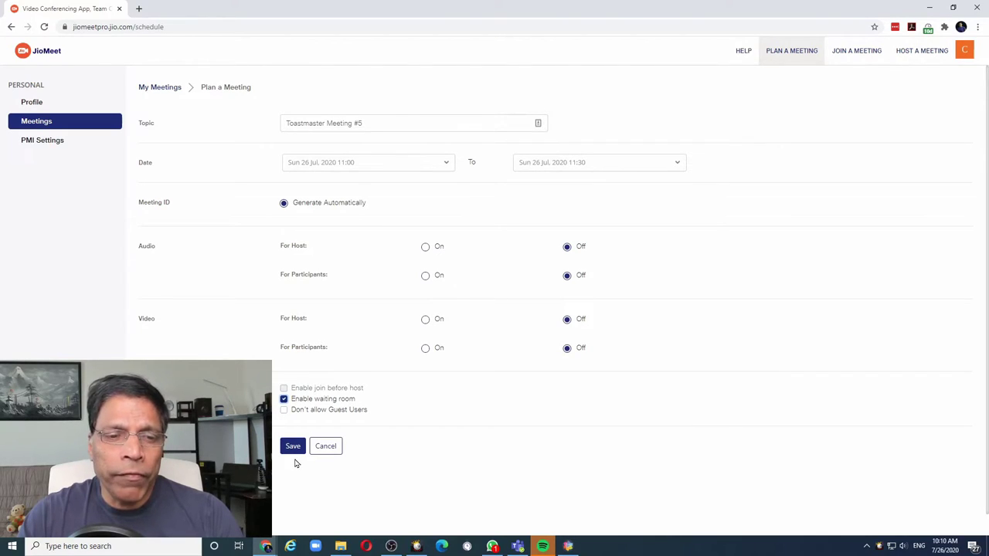
left_click(292, 447)
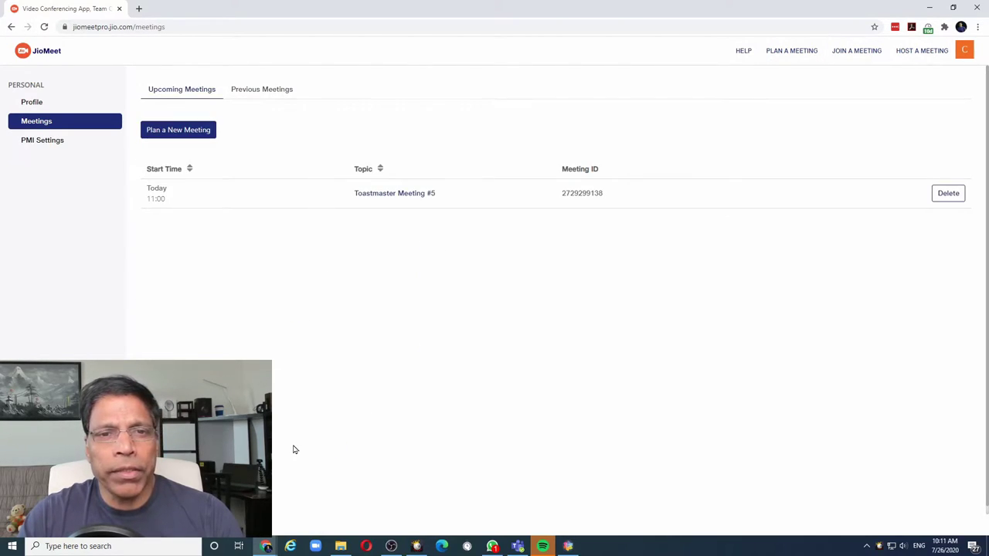
Step: Open Toastmaster Meeting #5's details and copy its meeting invitation
left_click(386, 194)
scroll(387, 209, "down", 1)
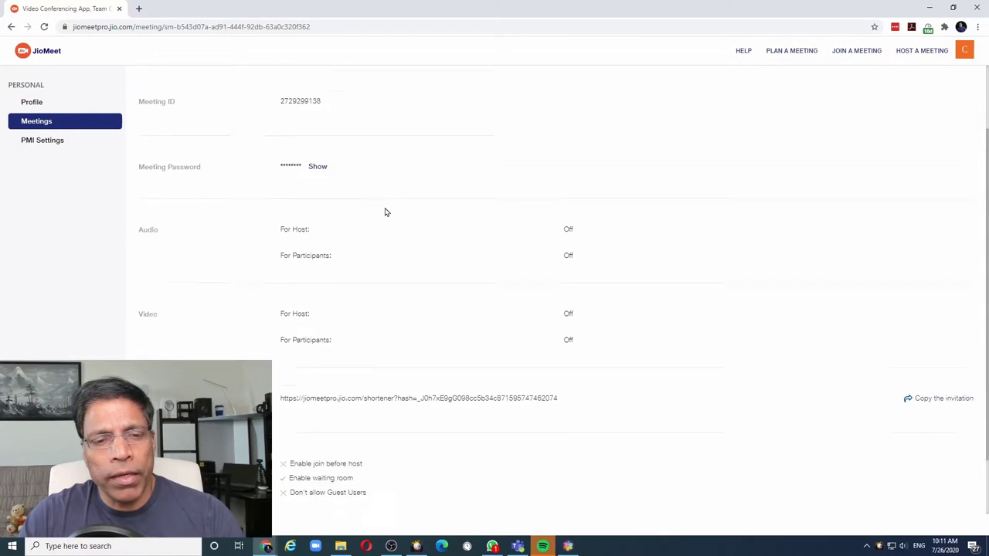
scroll(387, 212, "down", 1)
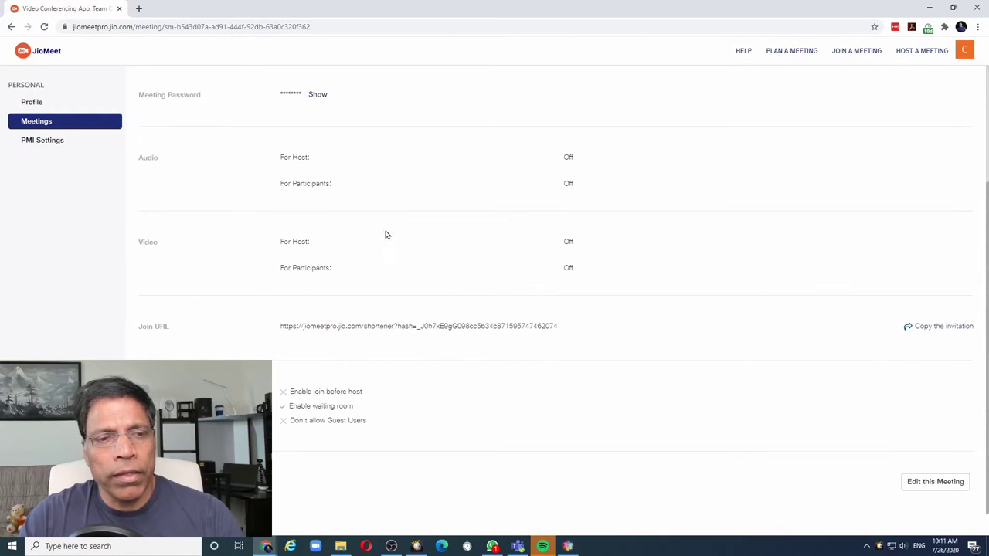
left_click(919, 328)
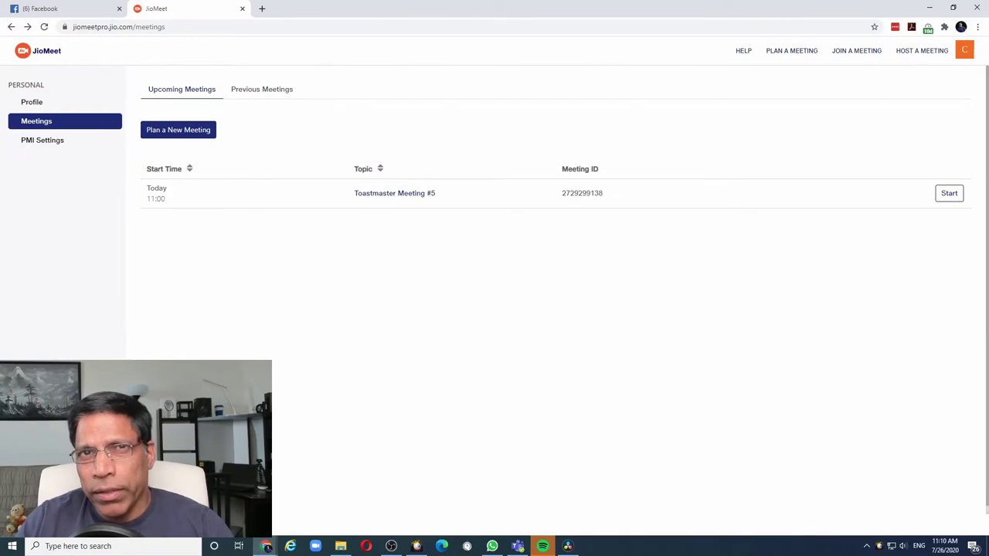
Step: Start Toastmaster Meeting #5 in the desktop app from the browser link and join it
left_click(953, 194)
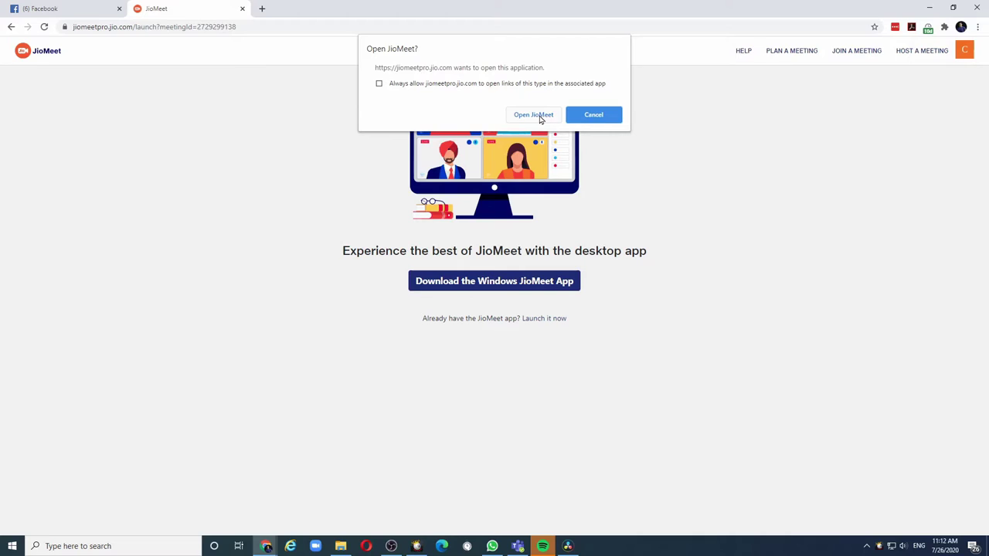
left_click(540, 116)
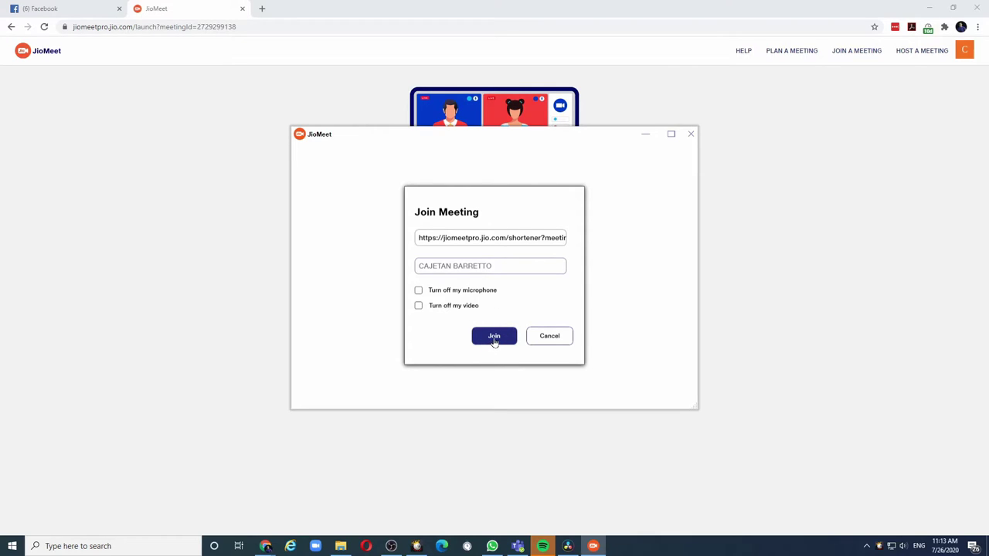
left_click(494, 340)
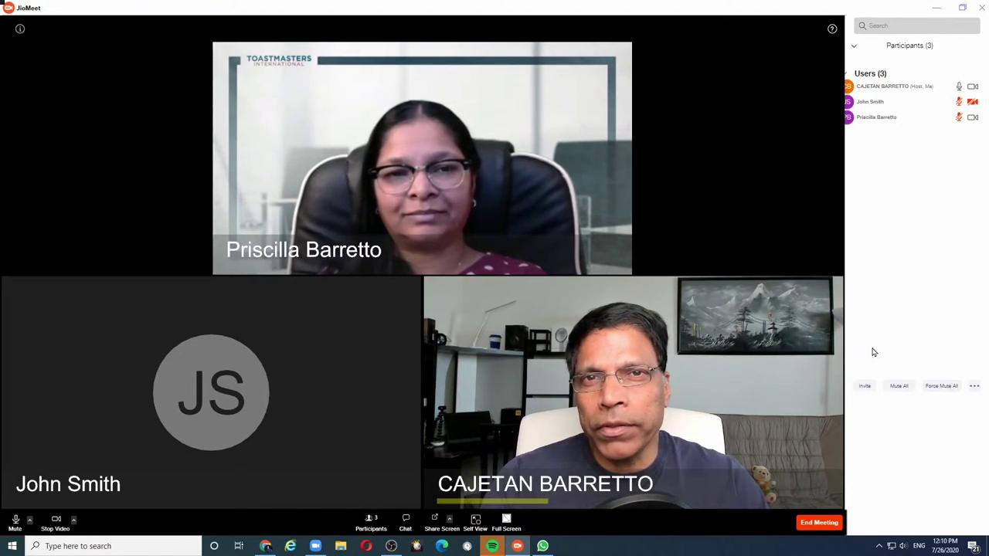
left_click(866, 387)
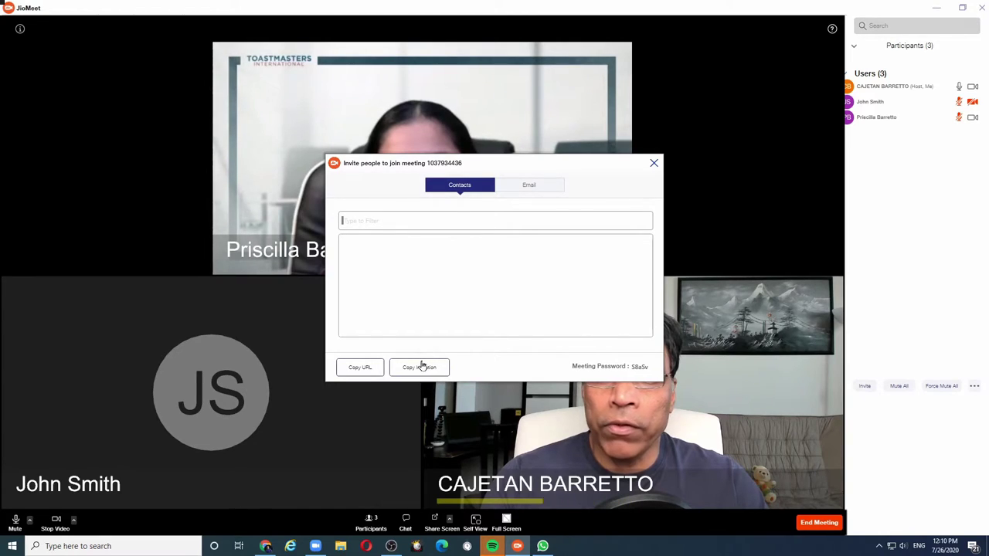
left_click(654, 166)
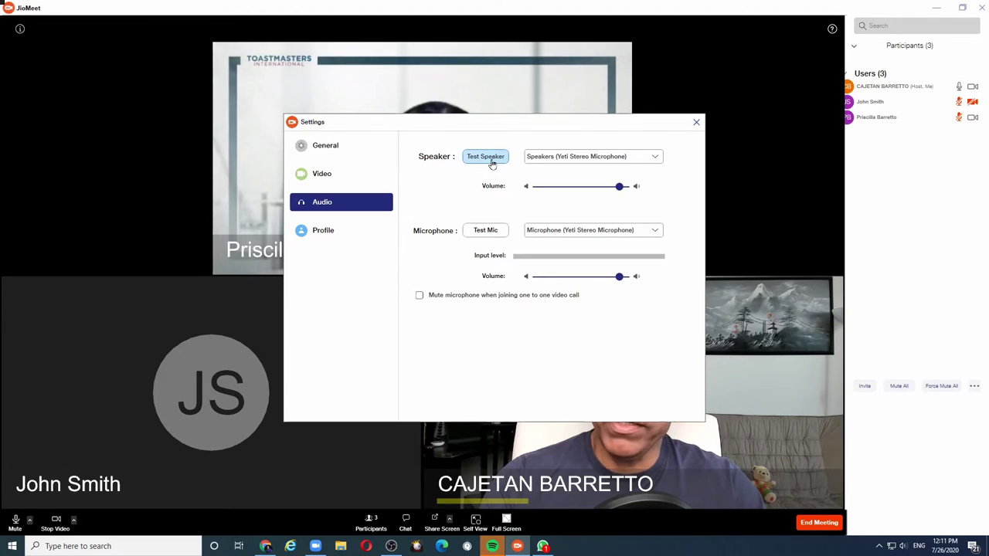
left_click(321, 176)
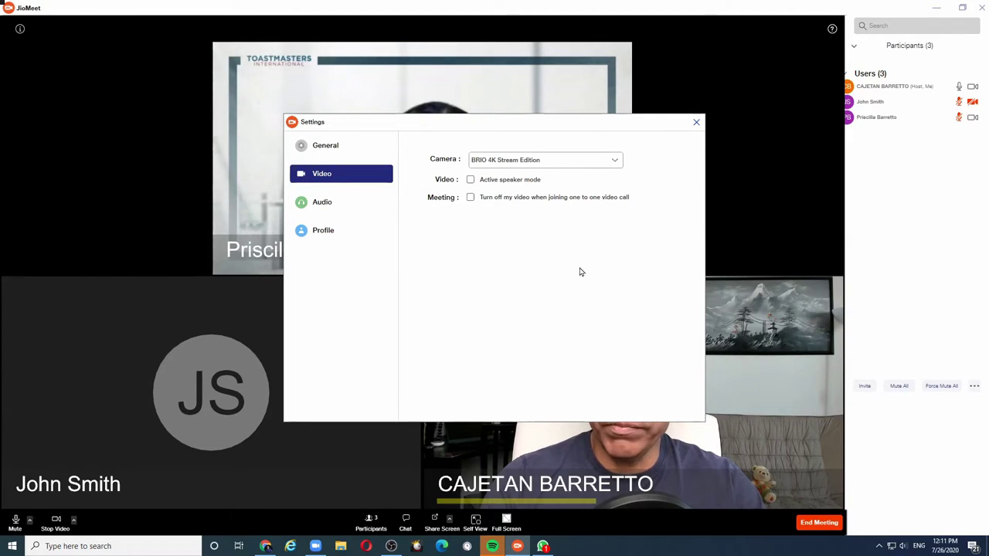
left_click(696, 124)
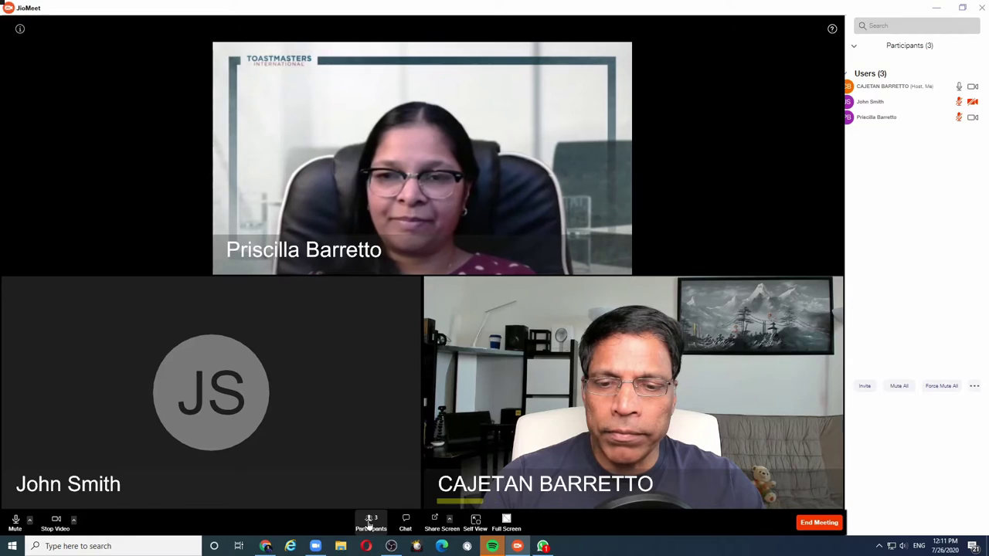
Step: Open the group chat's message box, then switch the meeting to full screen and back to normal
left_click(406, 529)
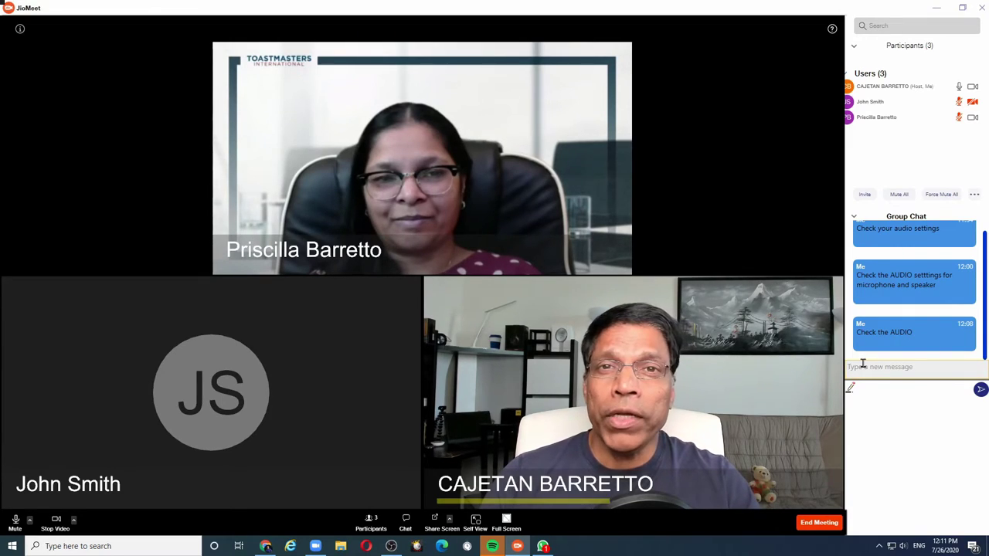
left_click(862, 365)
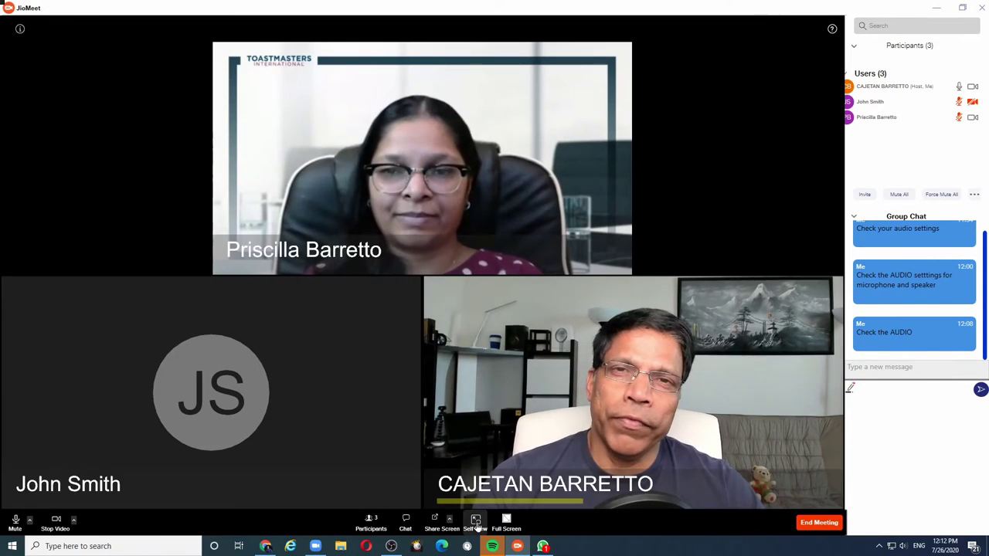
left_click(514, 527)
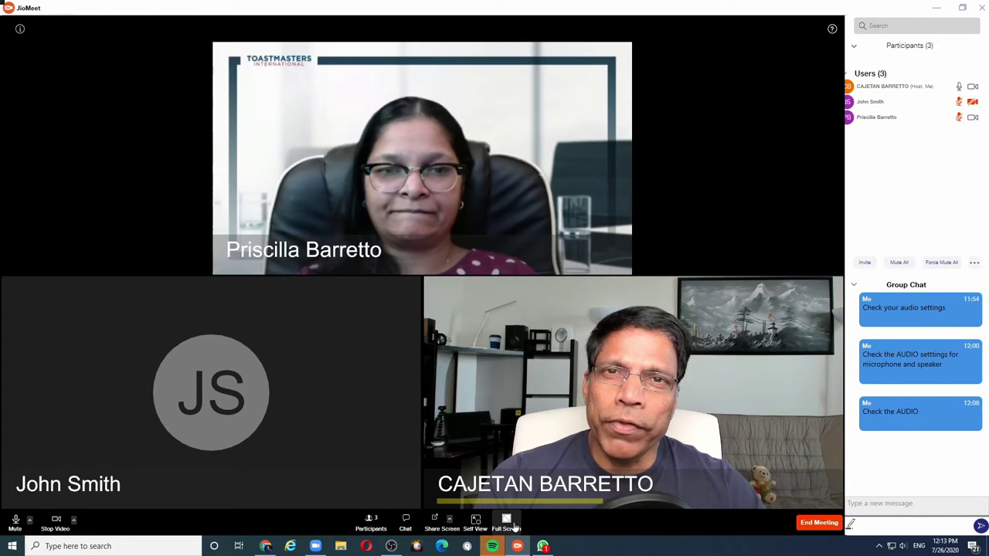
left_click(514, 527)
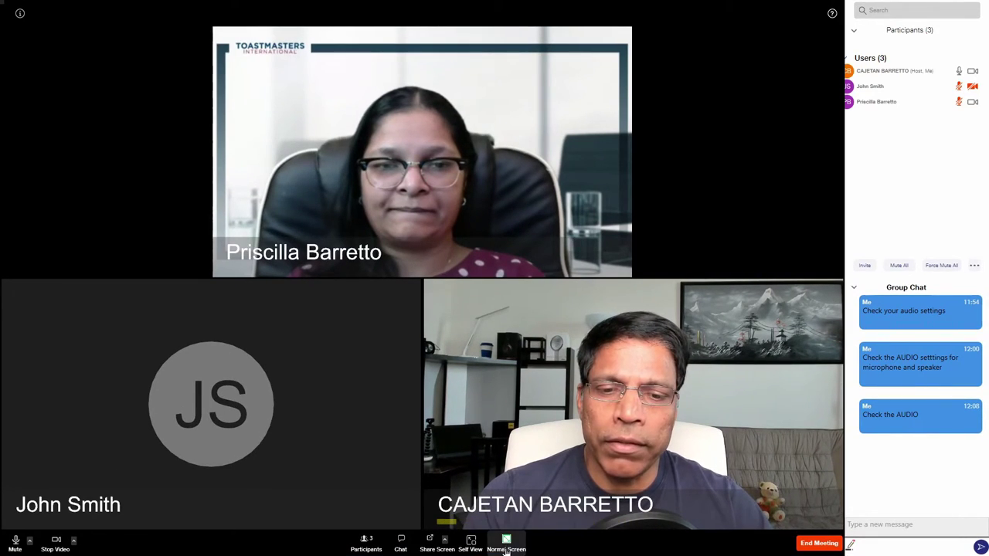
left_click(507, 542)
mouse_move(509, 546)
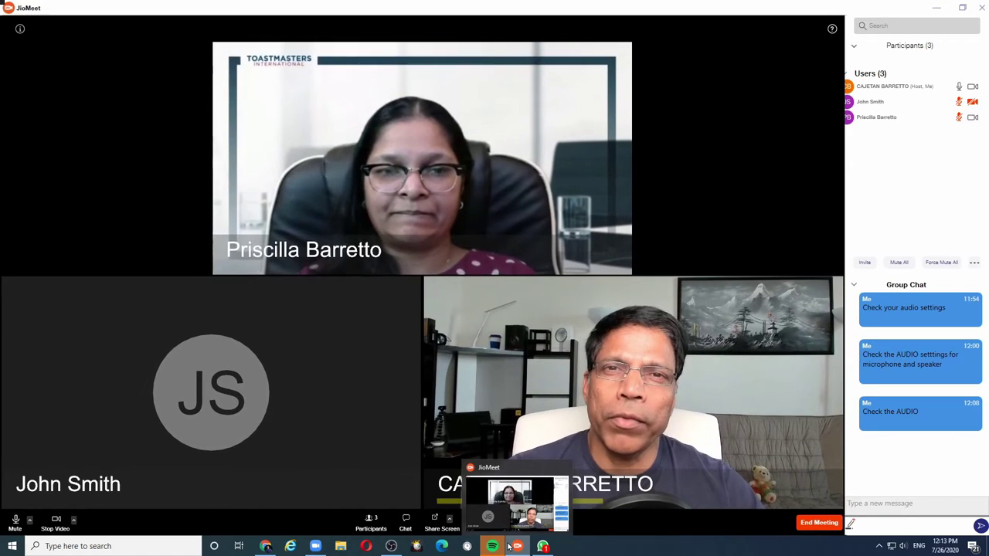
Step: Share the whole Desktop from the screen-share picker
left_click(439, 529)
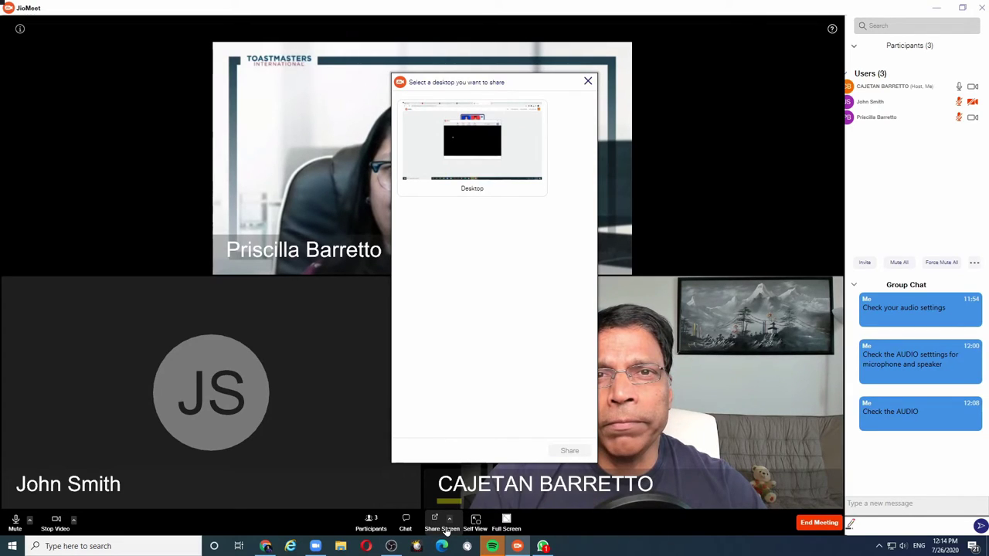
left_click(506, 156)
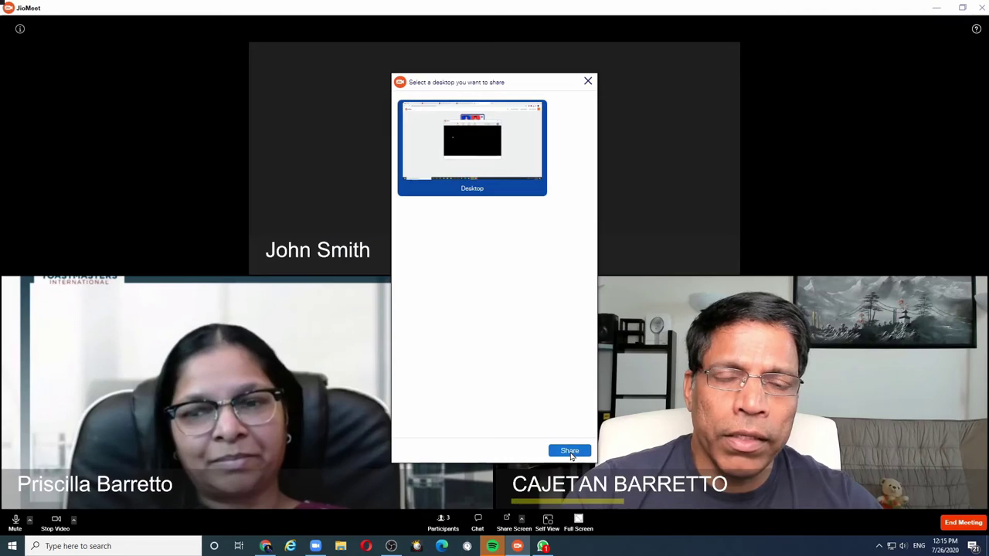
left_click(569, 451)
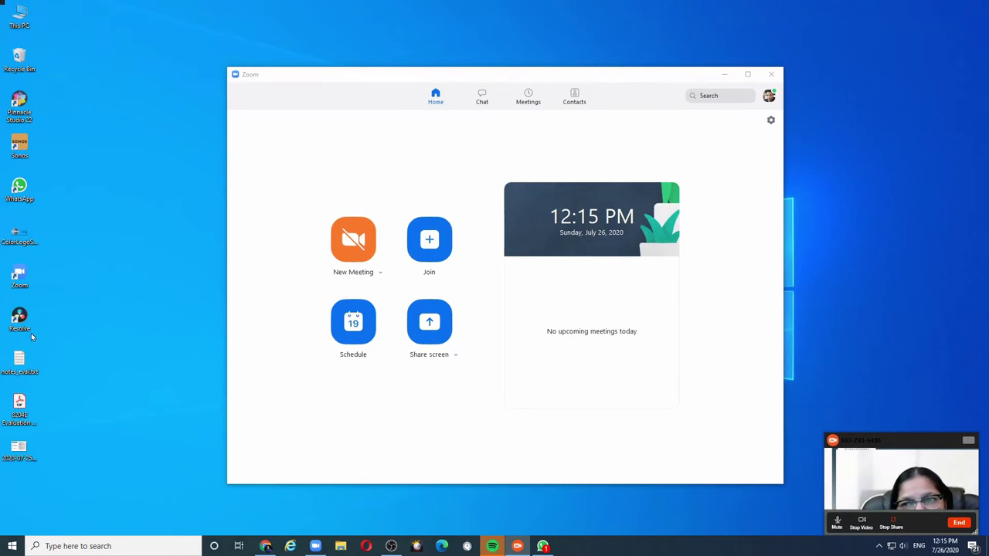
Step: Show the Toastmasters evaluation form PDF in Acrobat while sharing, then stop sharing
double_click(25, 400)
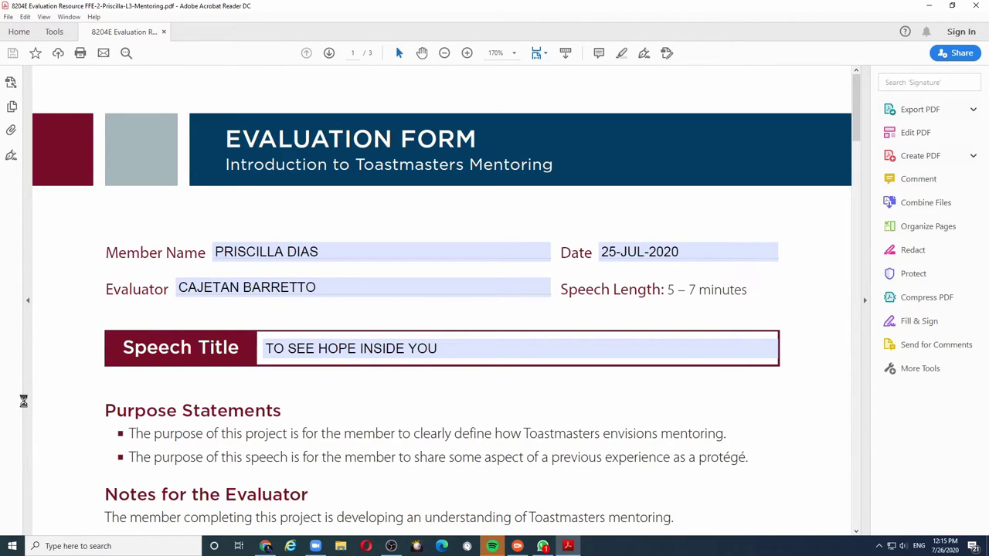
left_click(517, 547)
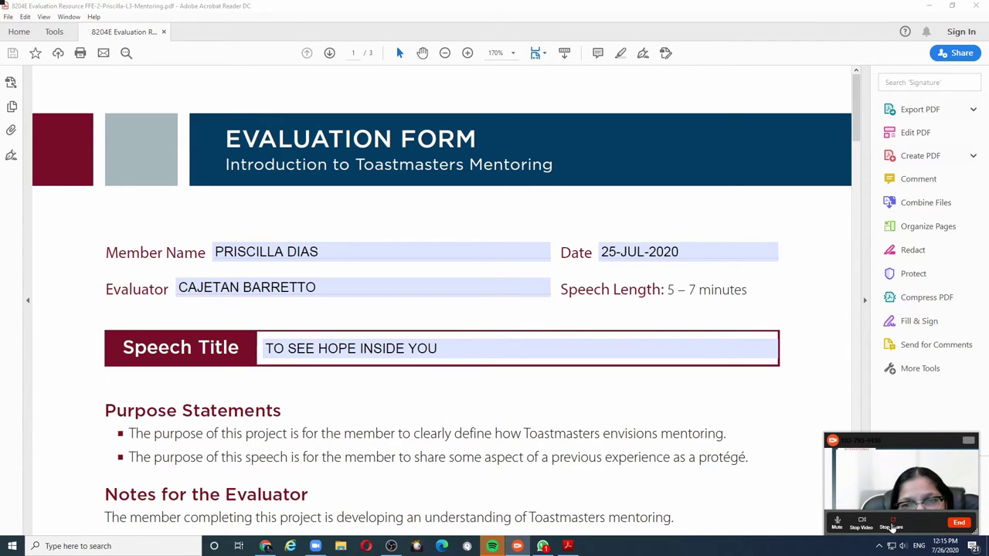
left_click(893, 528)
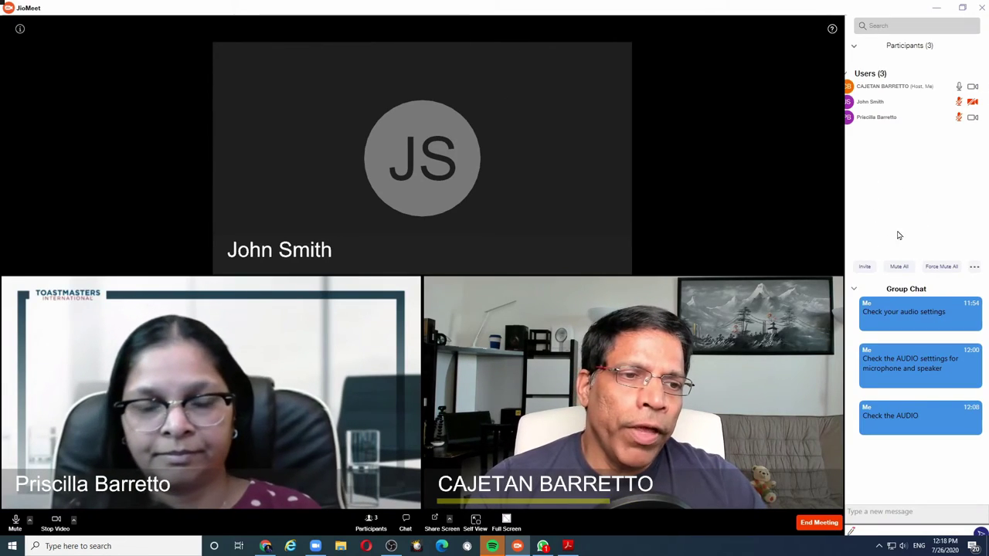
Step: Mute all participants, confirm with Yes, then choose Force Mute All
left_click(908, 271)
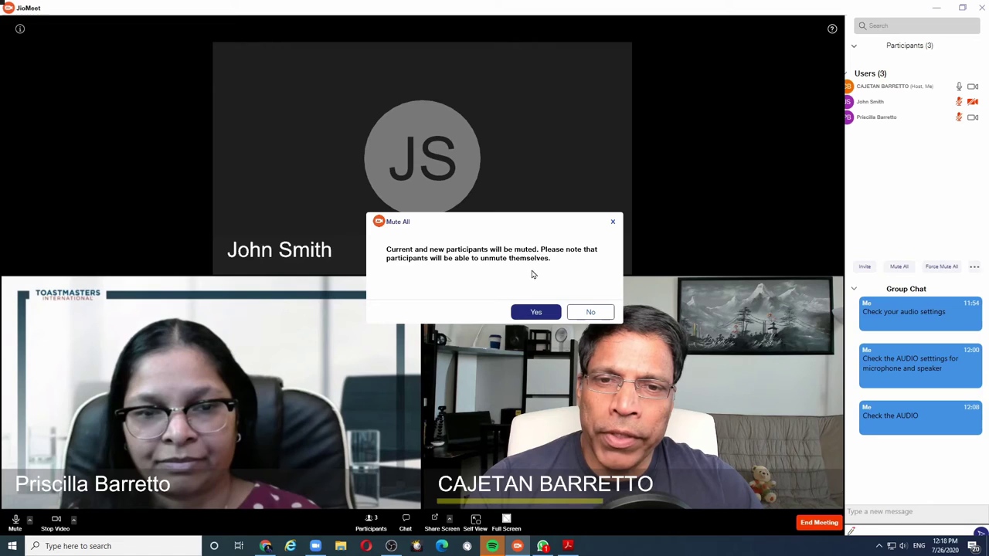
left_click(533, 309)
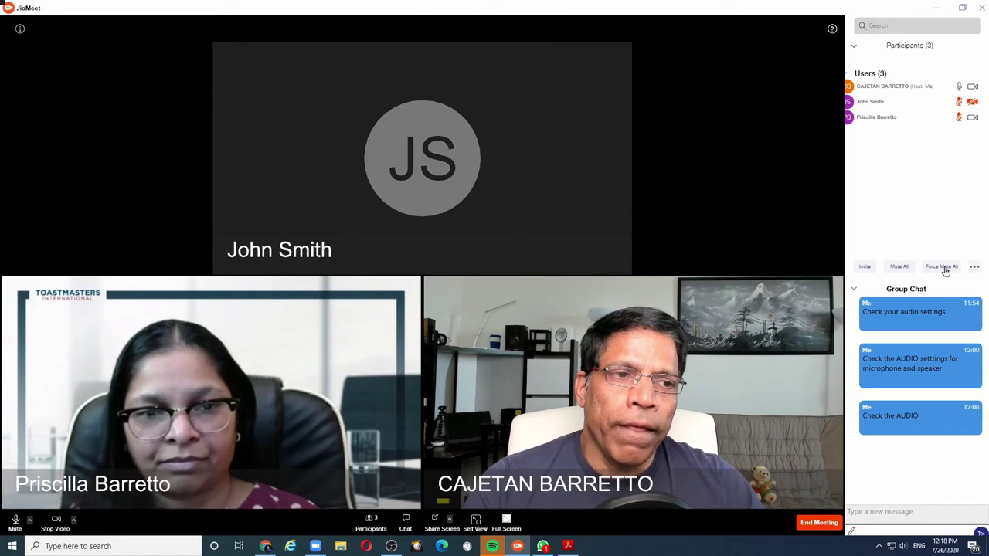
left_click(946, 268)
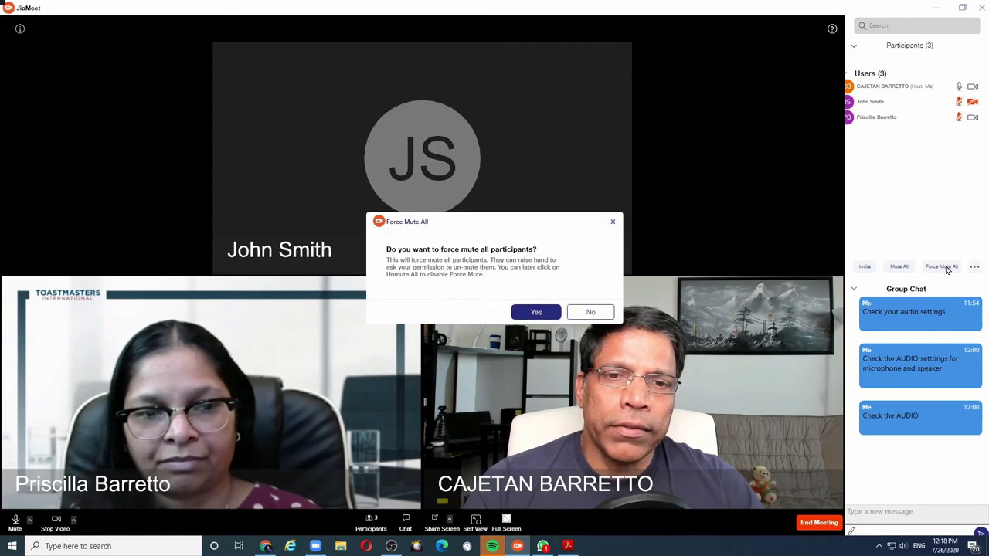